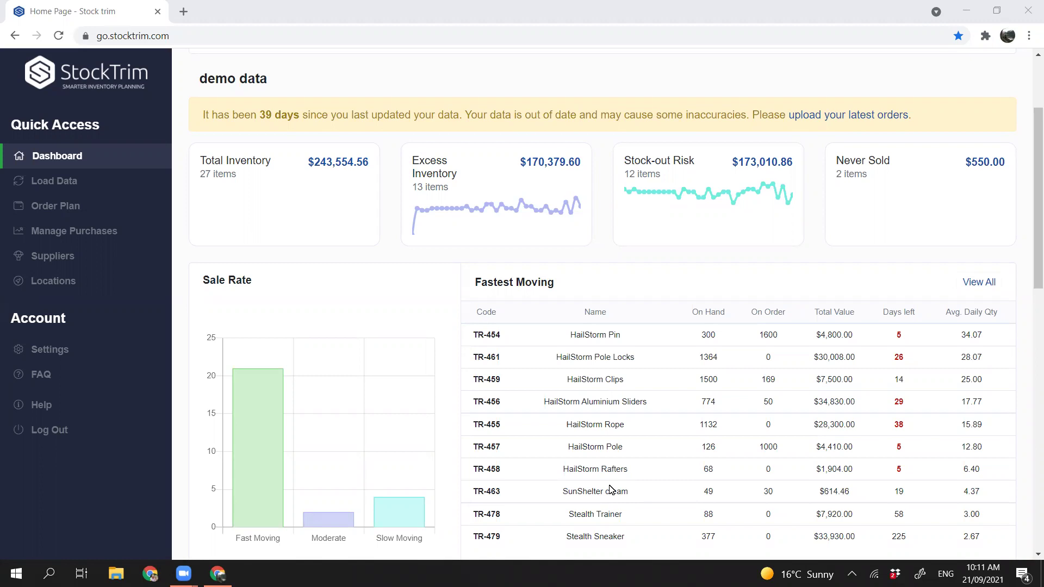
- Switch to the Order Plan, listing items such as HailStorm Rope with order quantity 1218
mouse_move(221, 191)
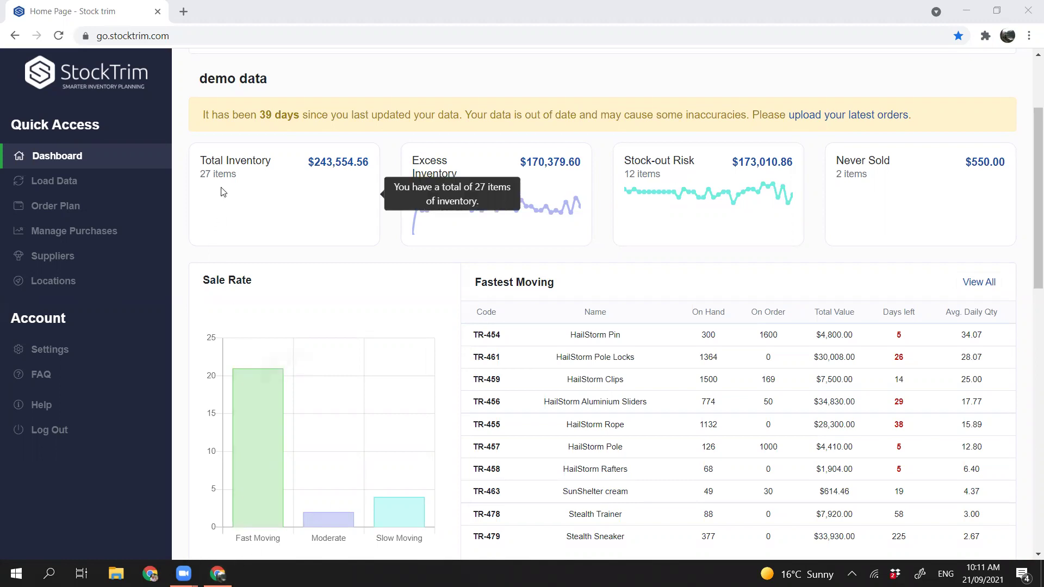
mouse_move(430, 193)
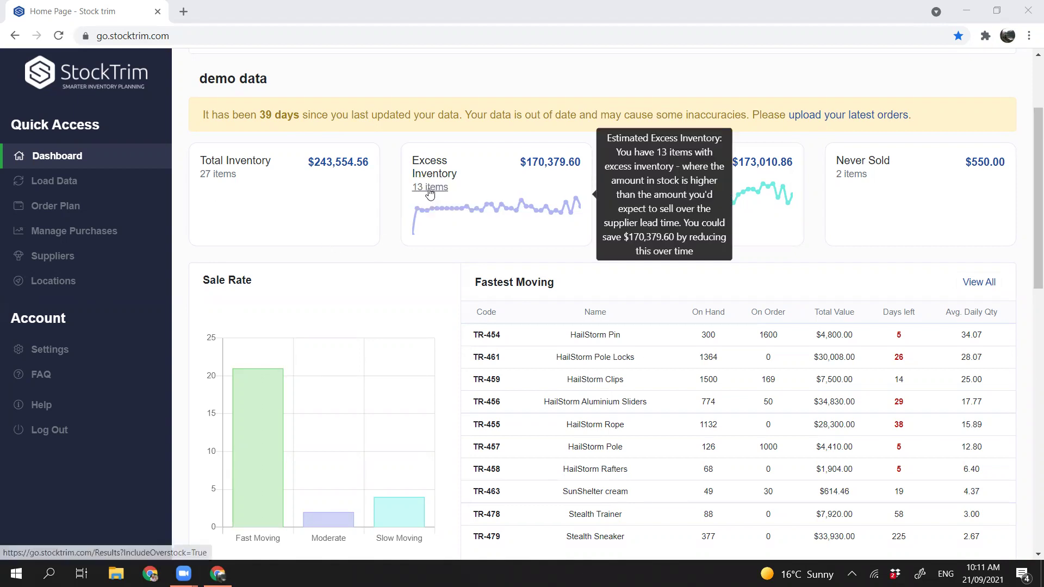
mouse_move(654, 193)
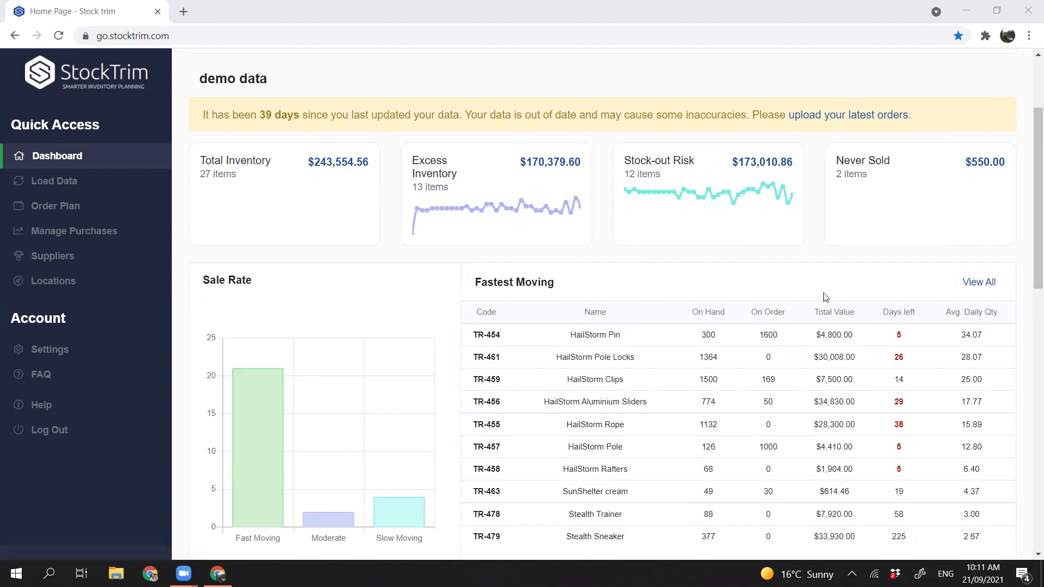
mouse_move(860, 189)
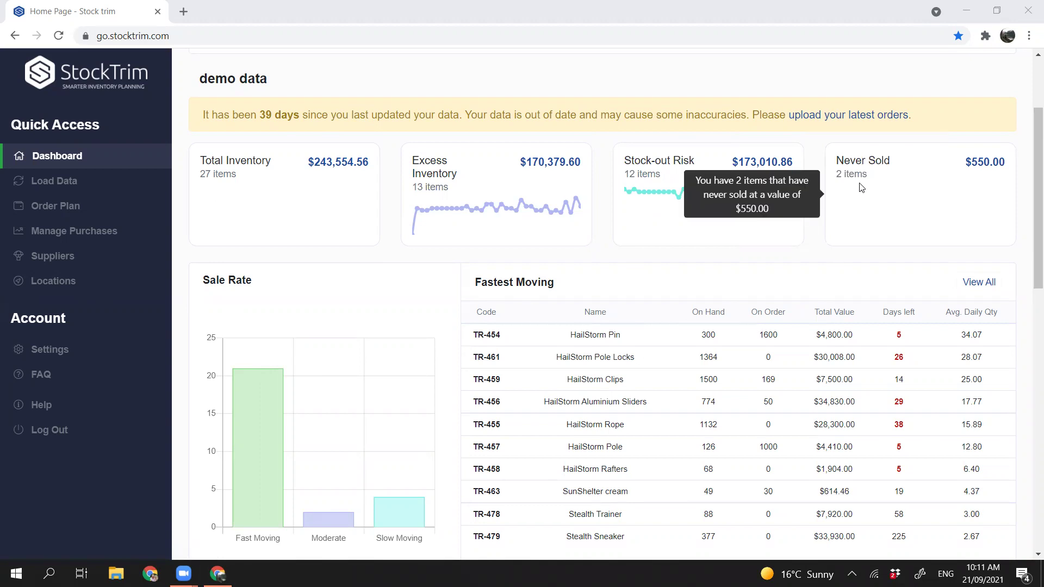
scroll(615, 447, "down", 3)
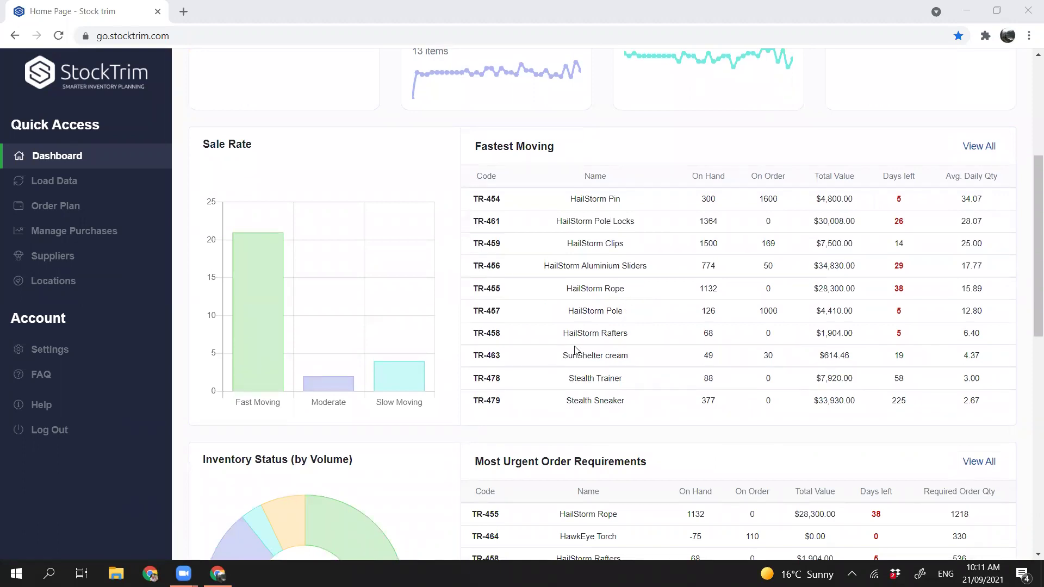
scroll(603, 351, "down", 3)
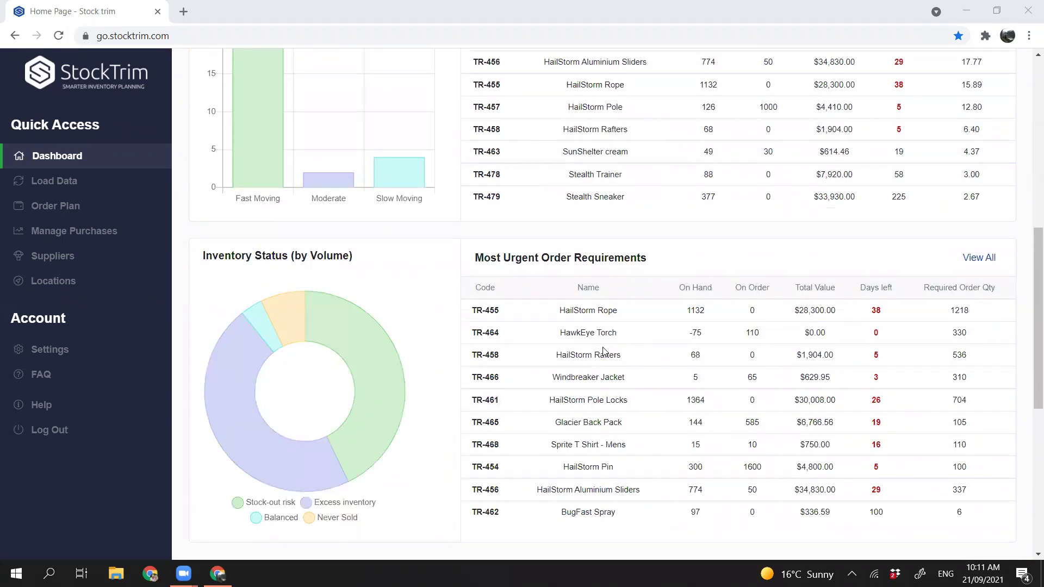
scroll(604, 353, "down", 4)
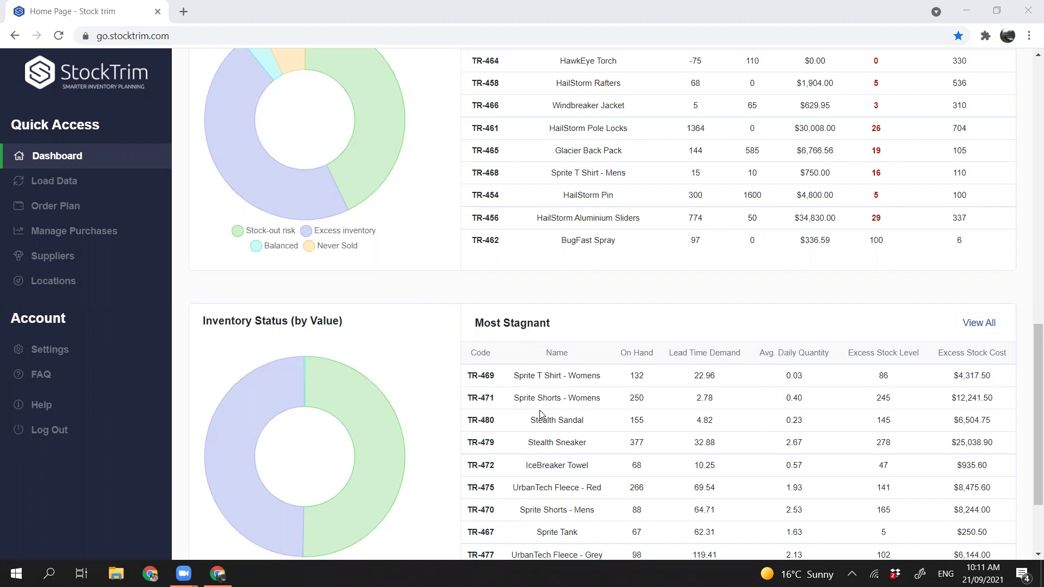
left_click(69, 211)
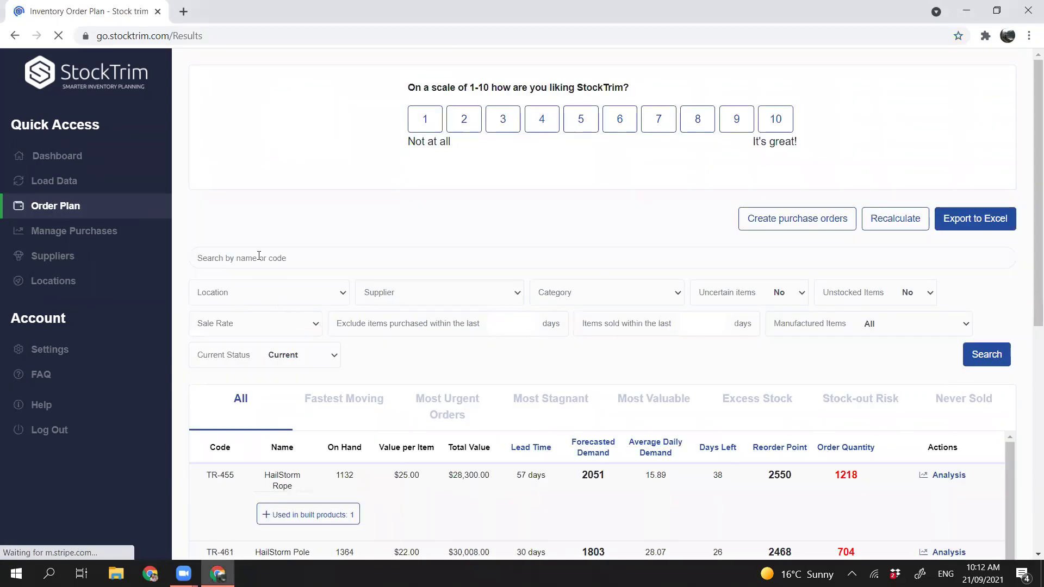
- Try the item search box and view the Location, Supplier and Category filter options
left_click(258, 256)
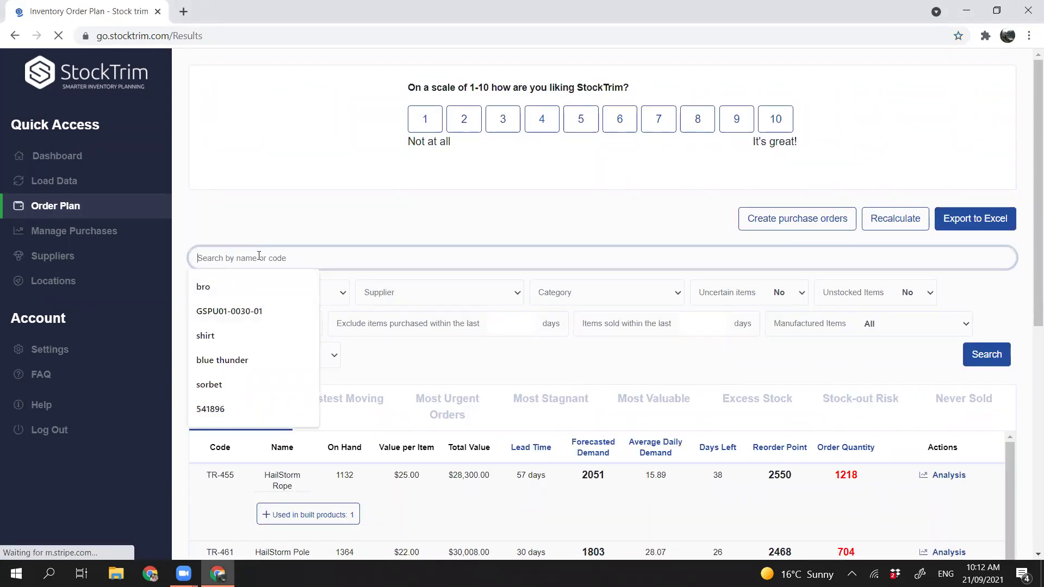
key("Down")
left_click(337, 299)
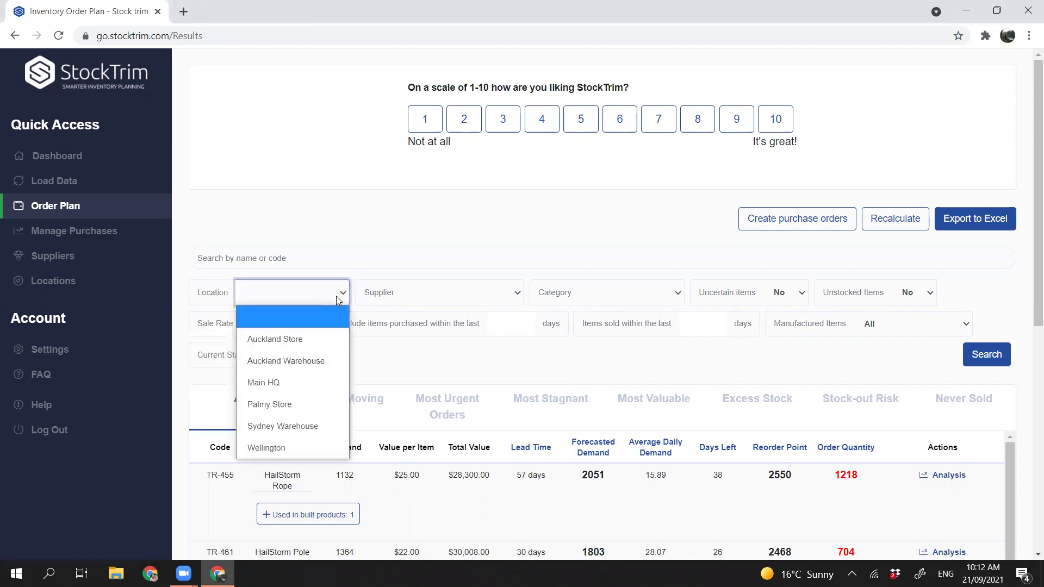
left_click(501, 297)
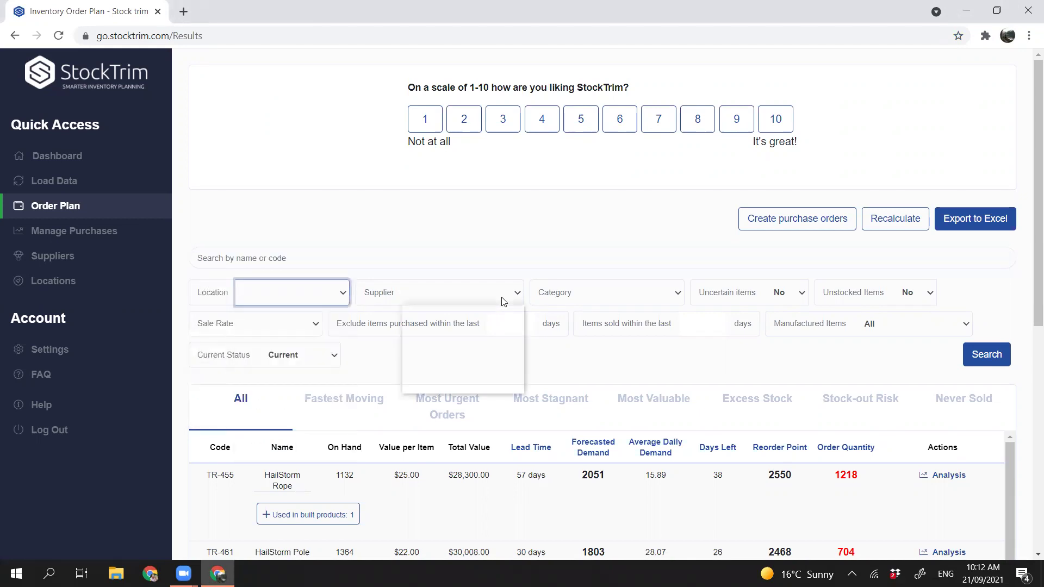
left_click(659, 295)
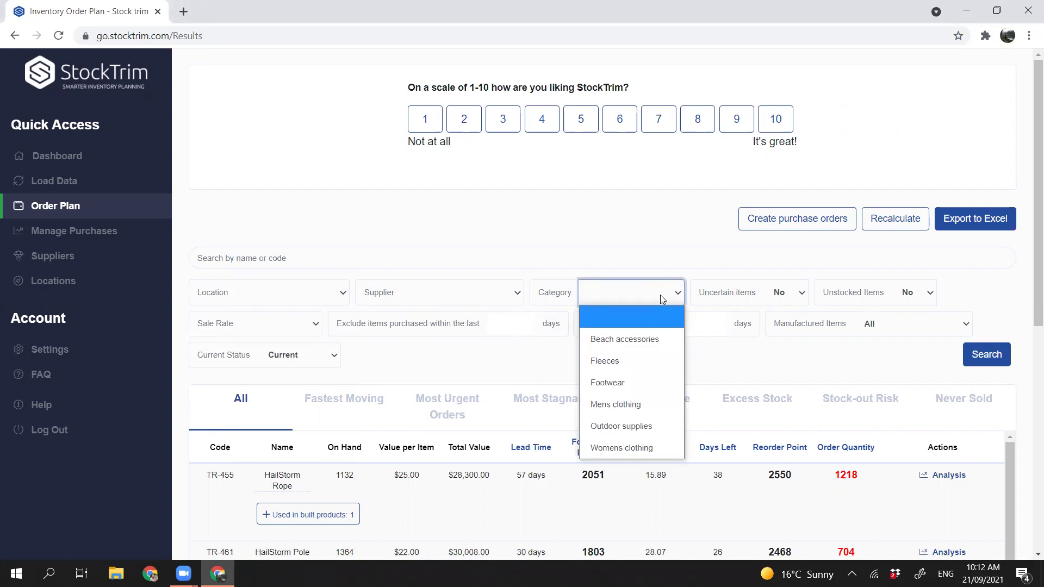
scroll(276, 252, "down", 3)
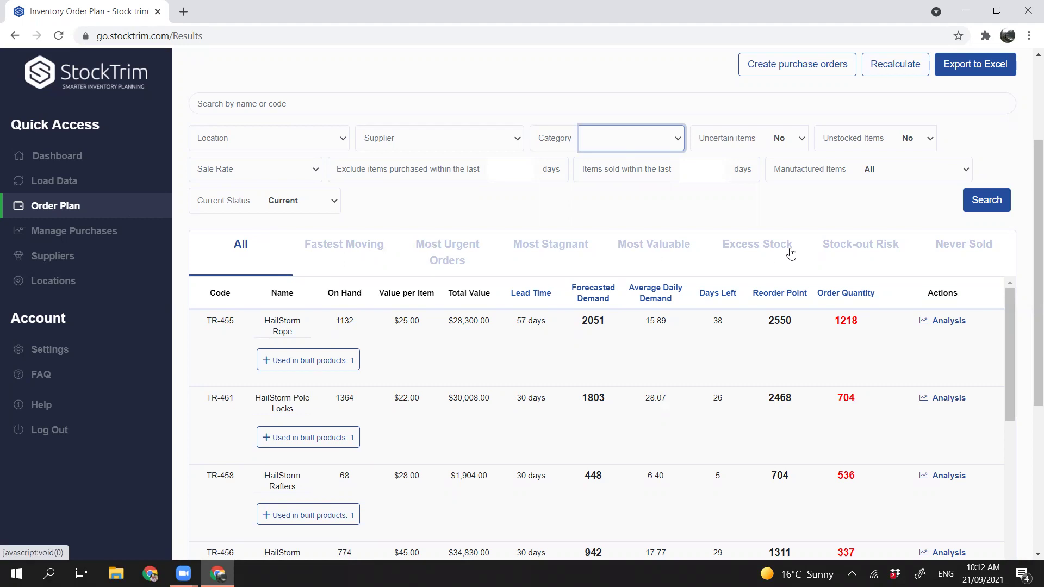
scroll(683, 396, "down", 6)
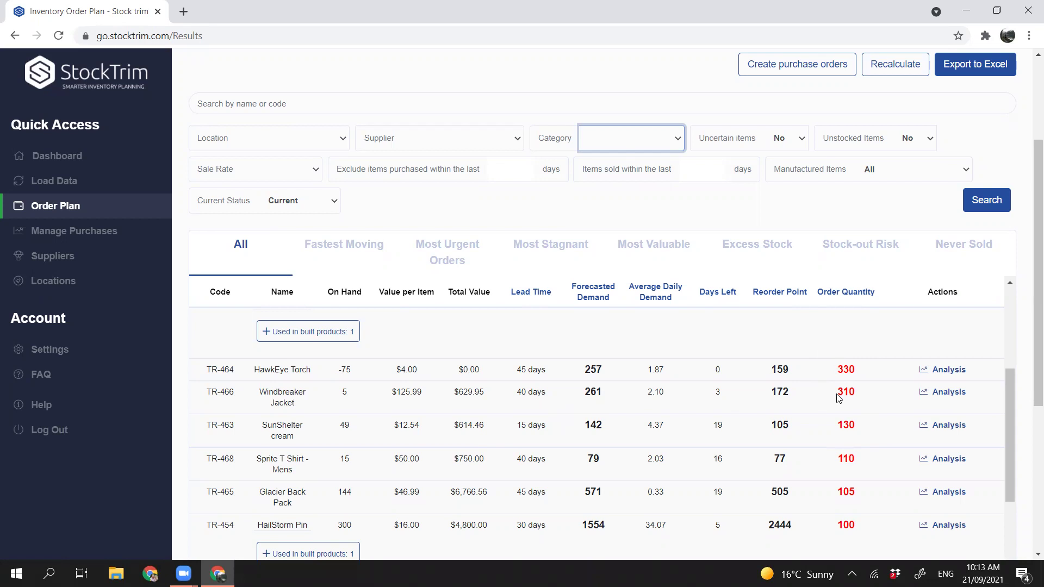
scroll(1007, 338, "down", 3)
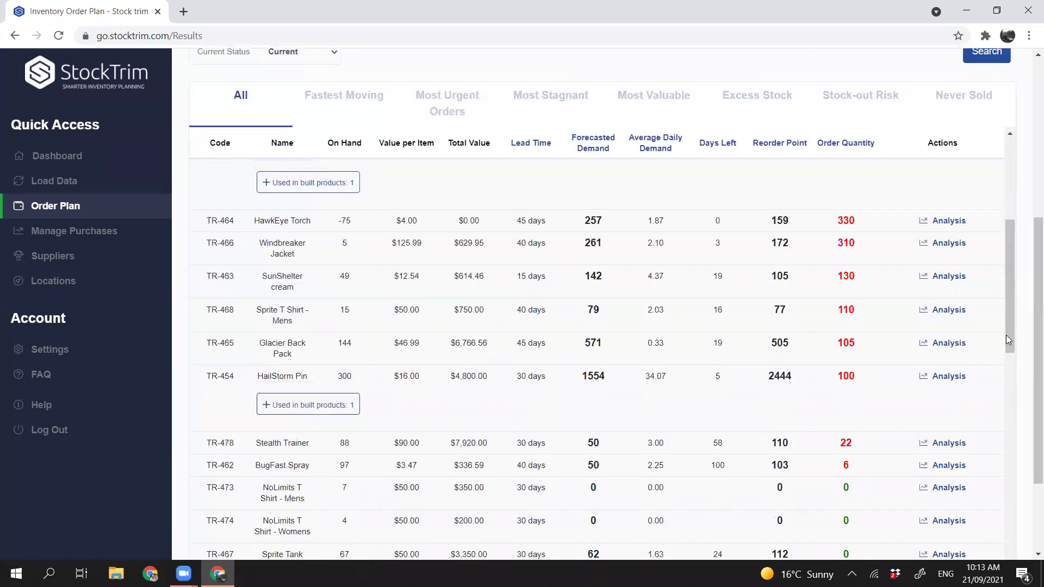
left_click_drag(1006, 338, 1008, 450)
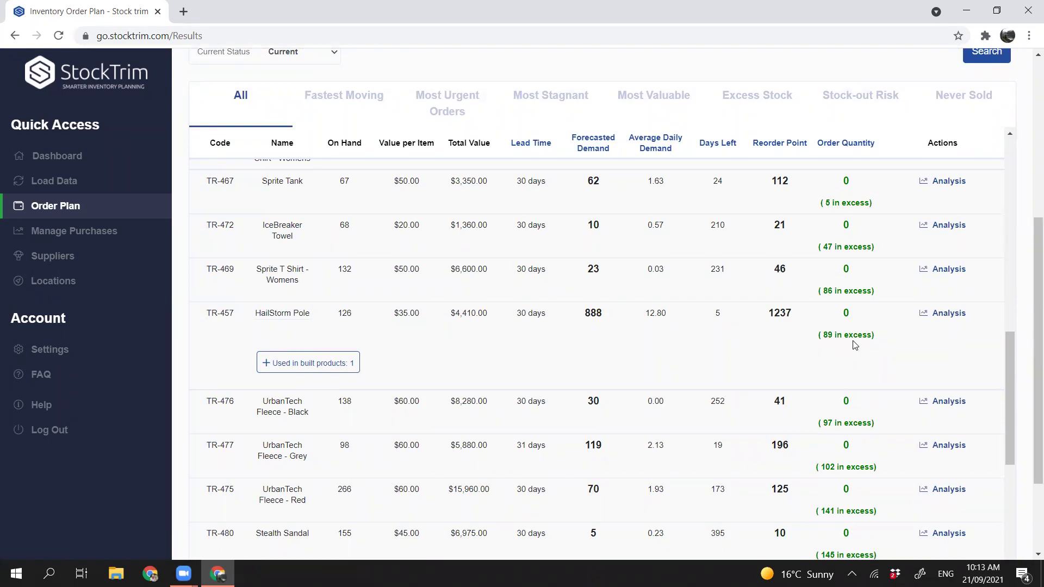
left_click_drag(1010, 390, 998, 291)
scroll(998, 291, "up", 1)
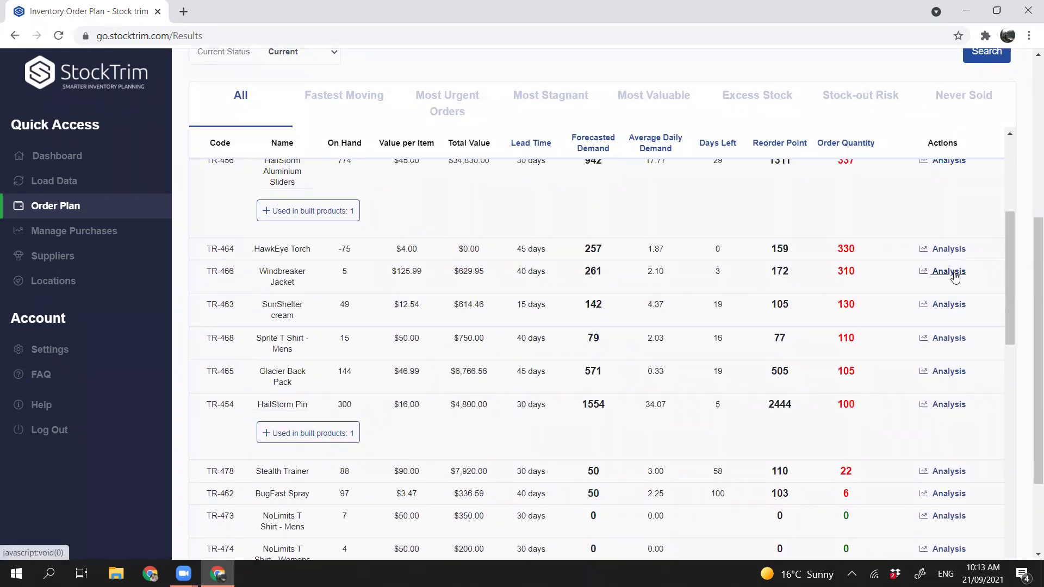
left_click(955, 277)
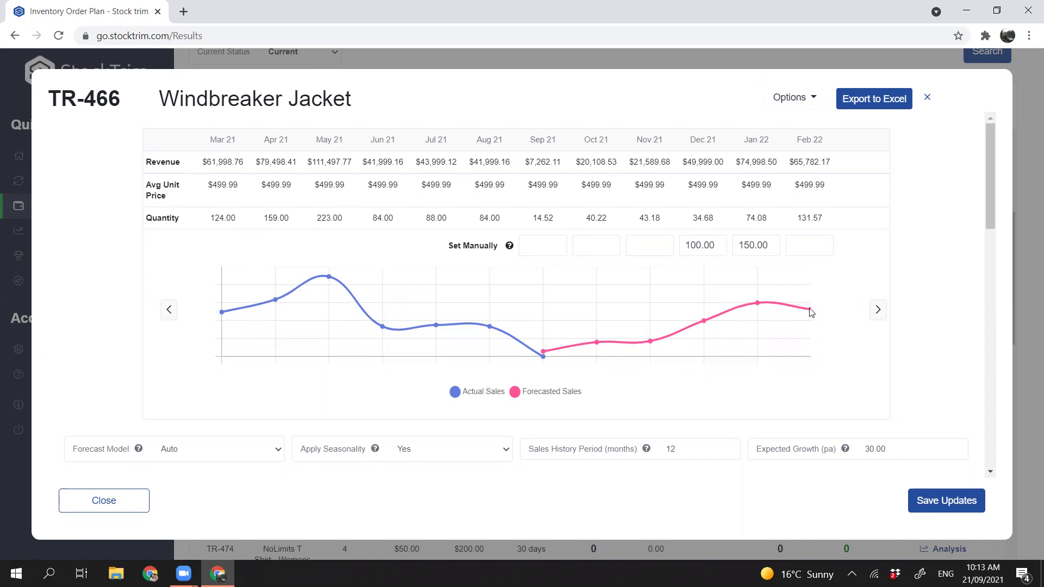
mouse_move(807, 318)
left_click(881, 318)
left_click(880, 321)
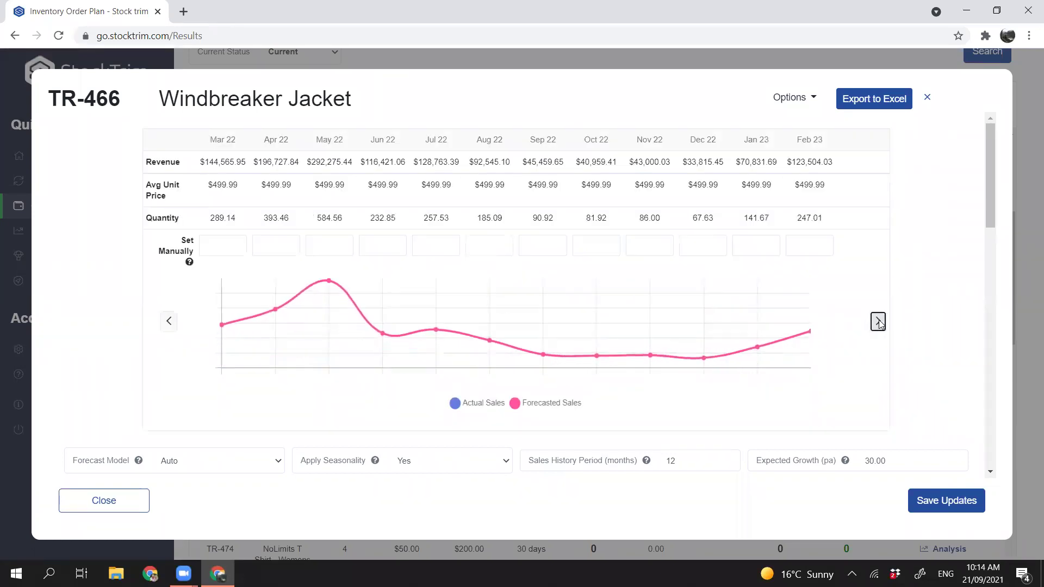
left_click(879, 321)
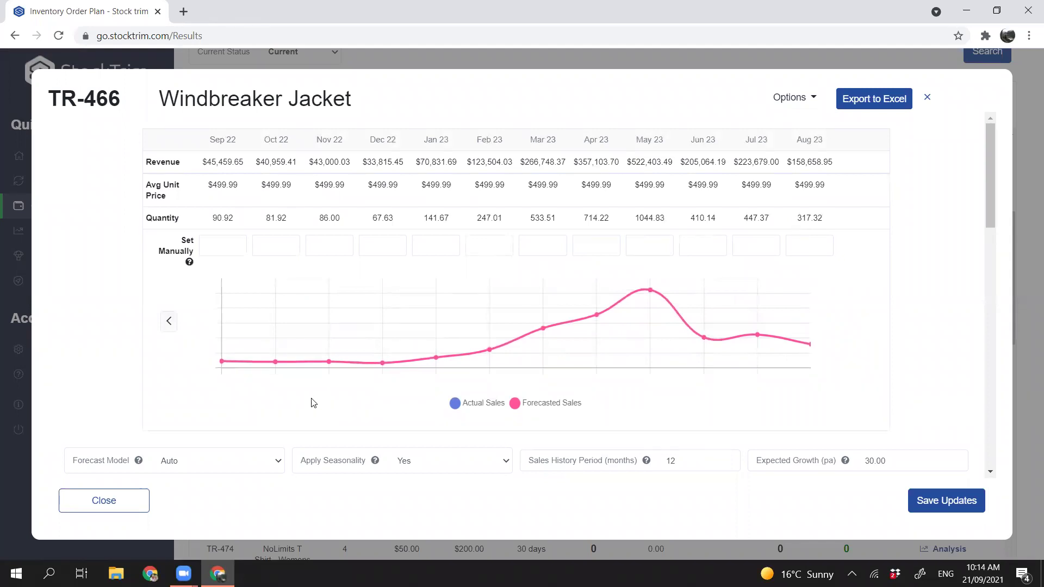
left_click(167, 321)
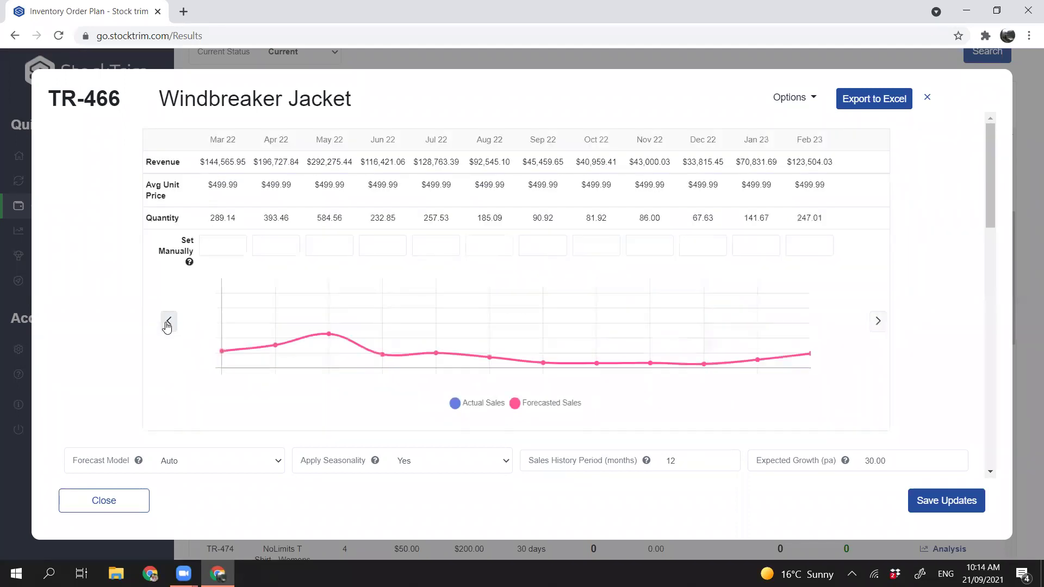
left_click(168, 325)
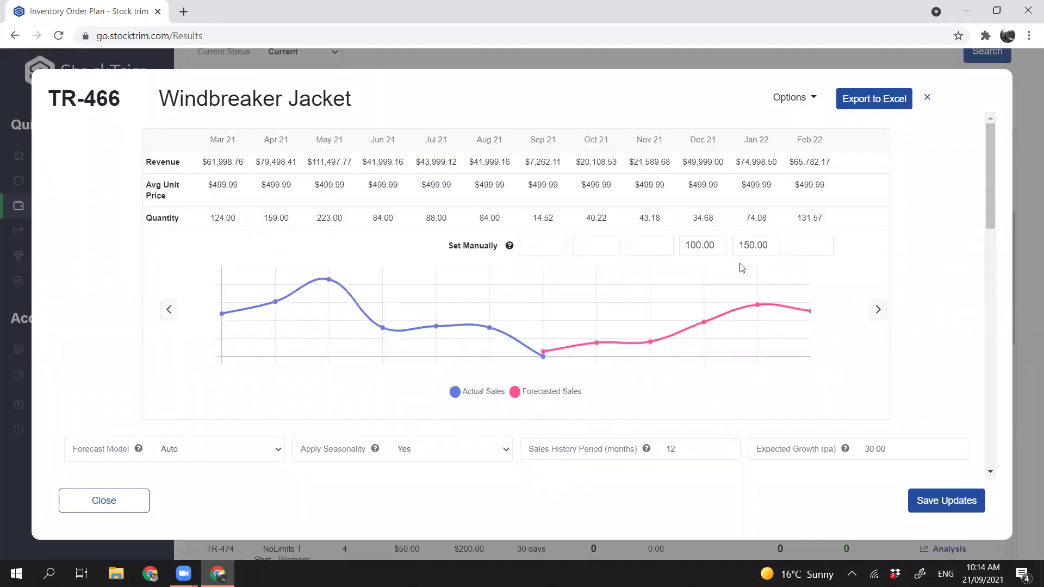
left_click(699, 254)
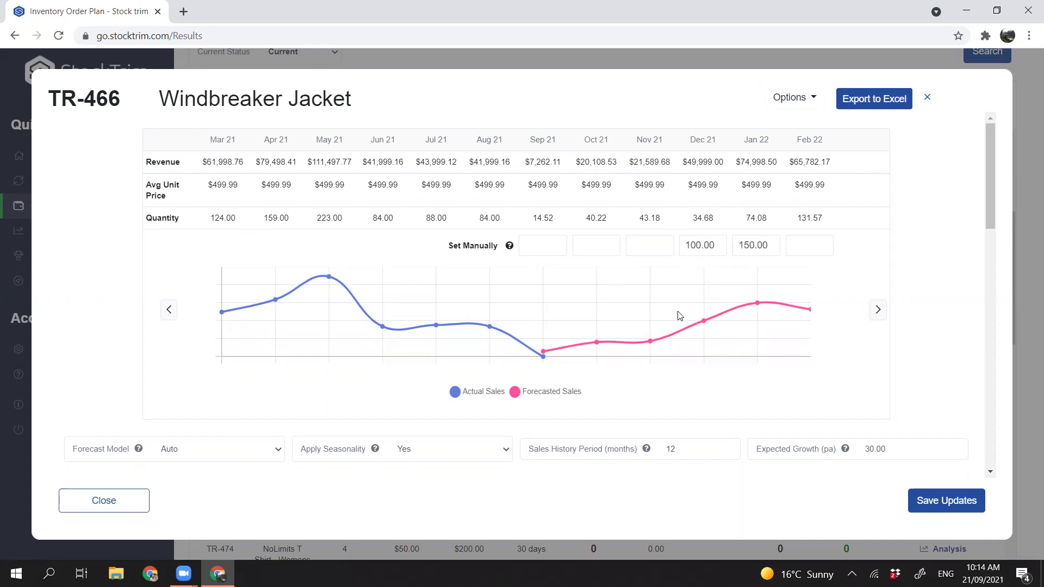
- Scroll the TR-466 details to lead demand 261, reorder point 172 and reorder quantity 310
scroll(673, 314, "down", 3)
scroll(673, 314, "down", 3)
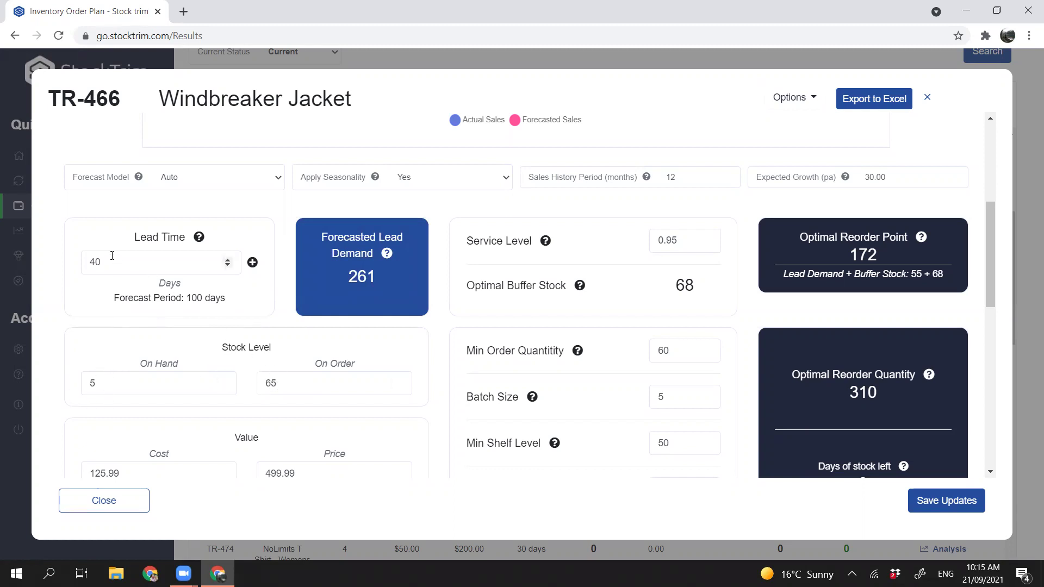
scroll(182, 370, "down", 3)
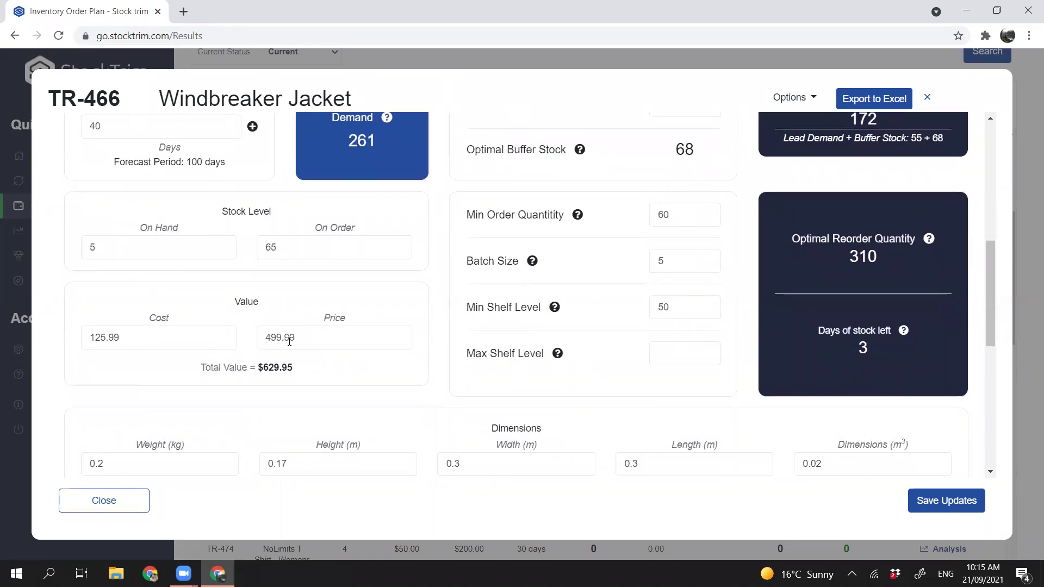
scroll(338, 389, "up", 3)
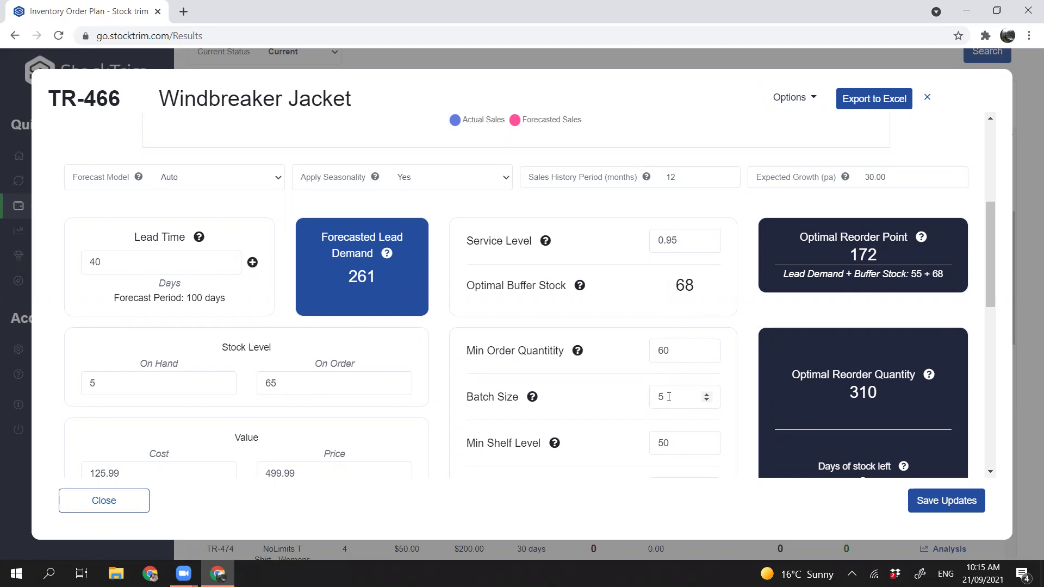
scroll(668, 412, "down", 1)
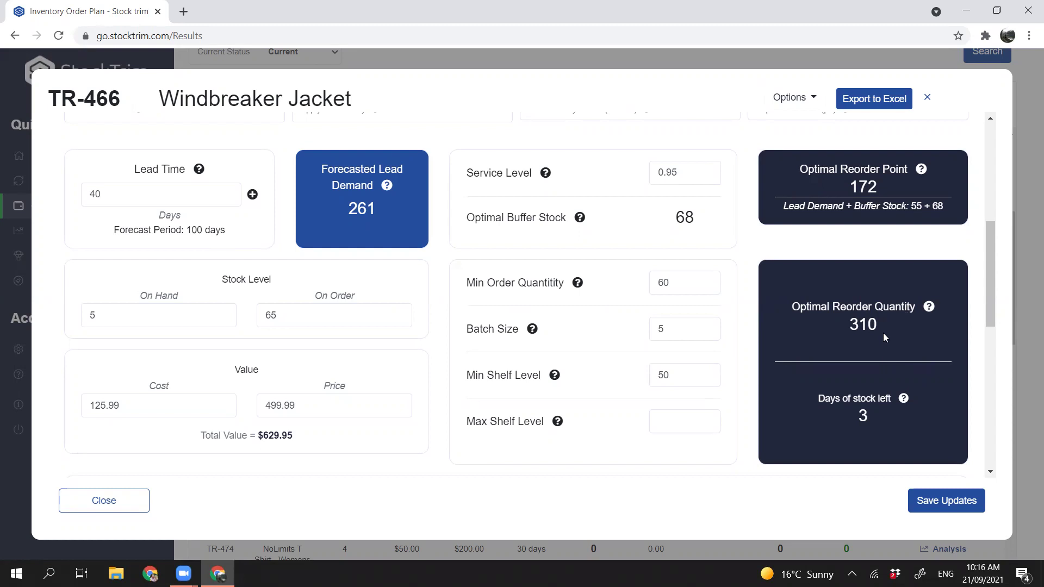
- Review Sales History, save the Windbreaker Jacket updates, and close the TR-466 analysis
scroll(741, 386, "down", 3)
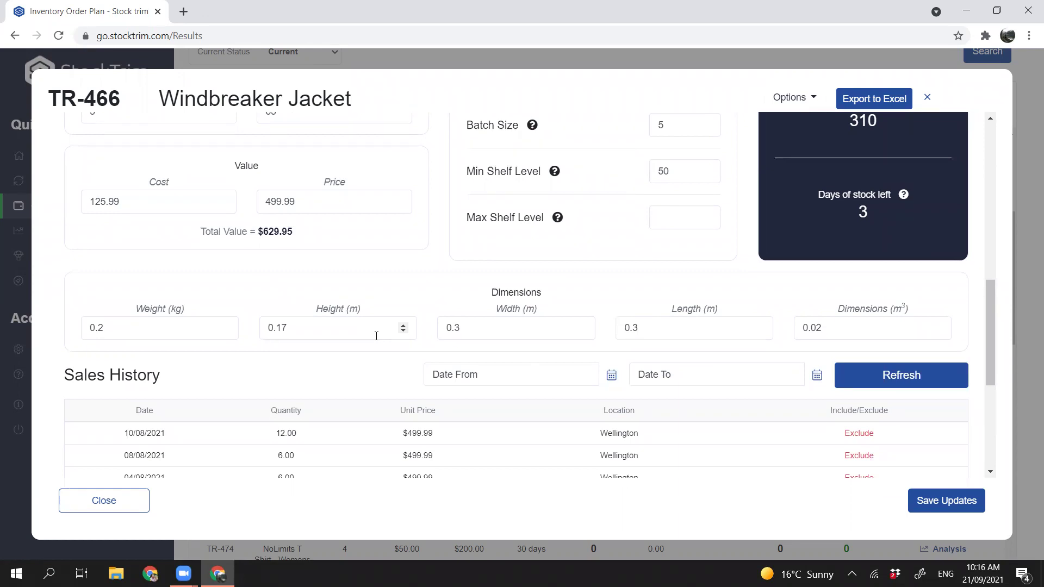
scroll(375, 342, "down", 3)
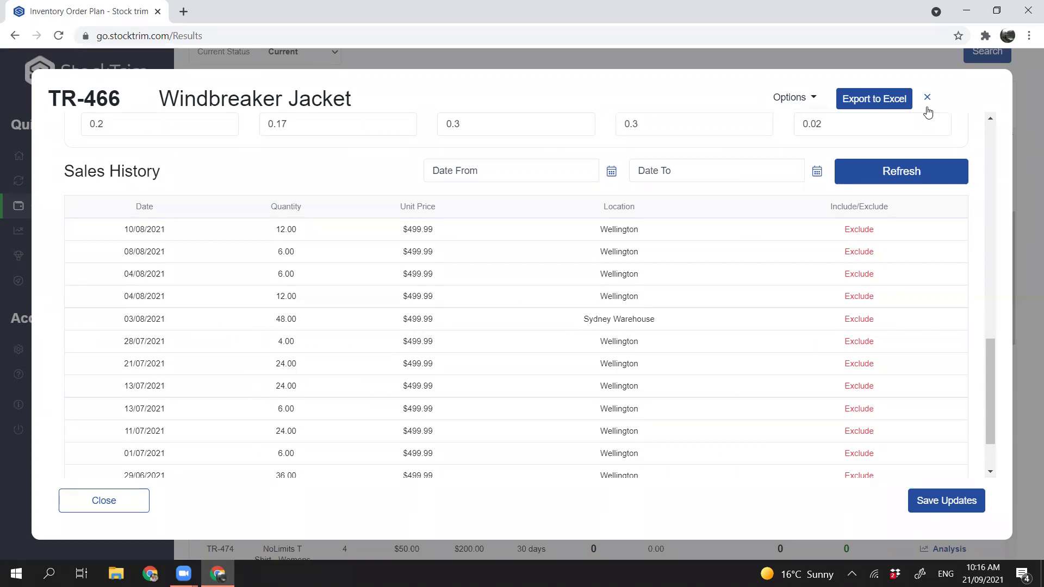
left_click(949, 503)
left_click(927, 97)
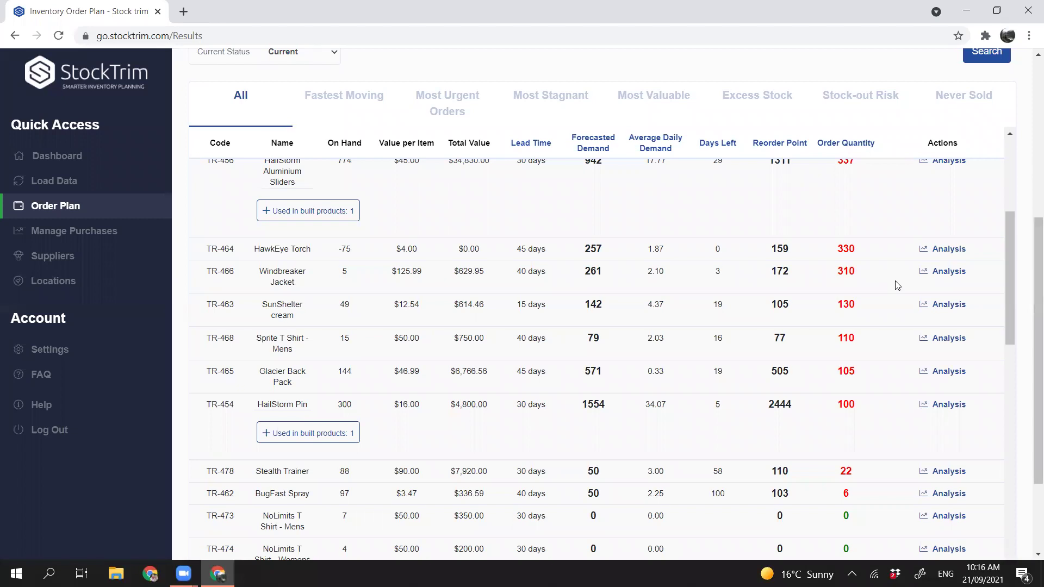
- Go to Load Data, with API imports from Vend, QuickBooks, Cin7, Xero and others
left_click(55, 183)
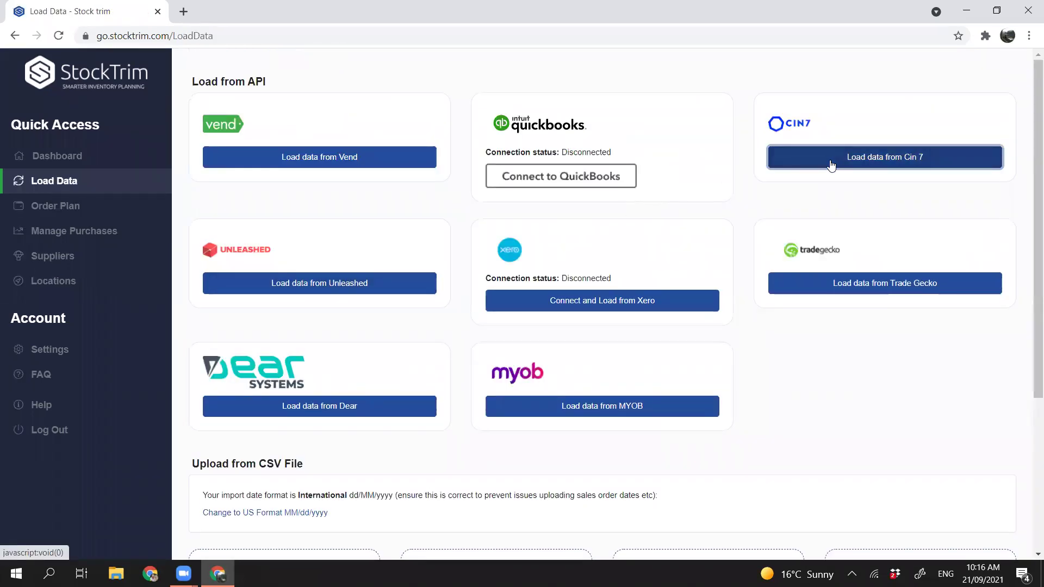
left_click(830, 160)
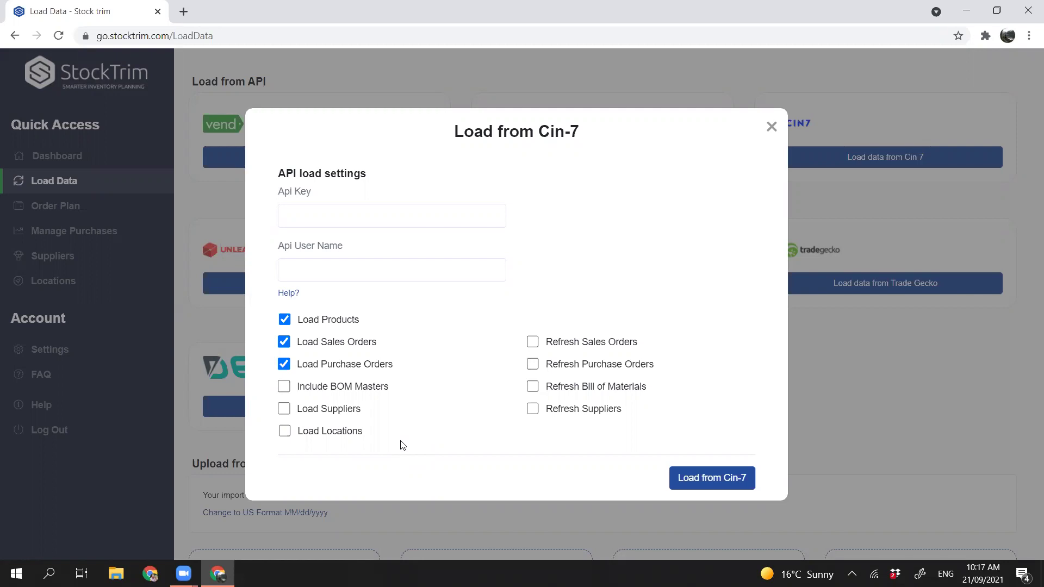
left_click(771, 130)
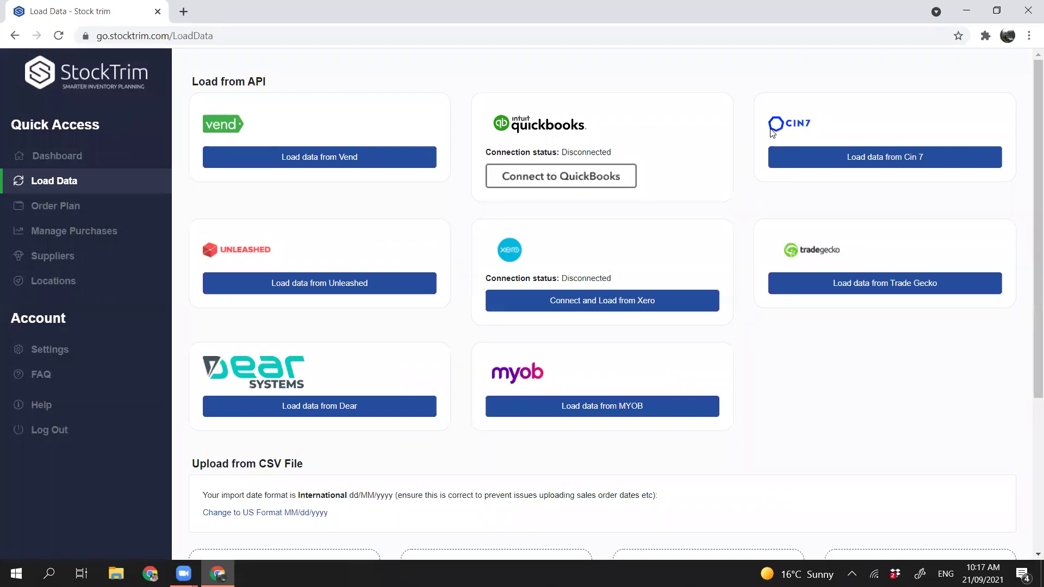
- Return from the Load Data page to the StockTrim dashboard
left_click(73, 157)
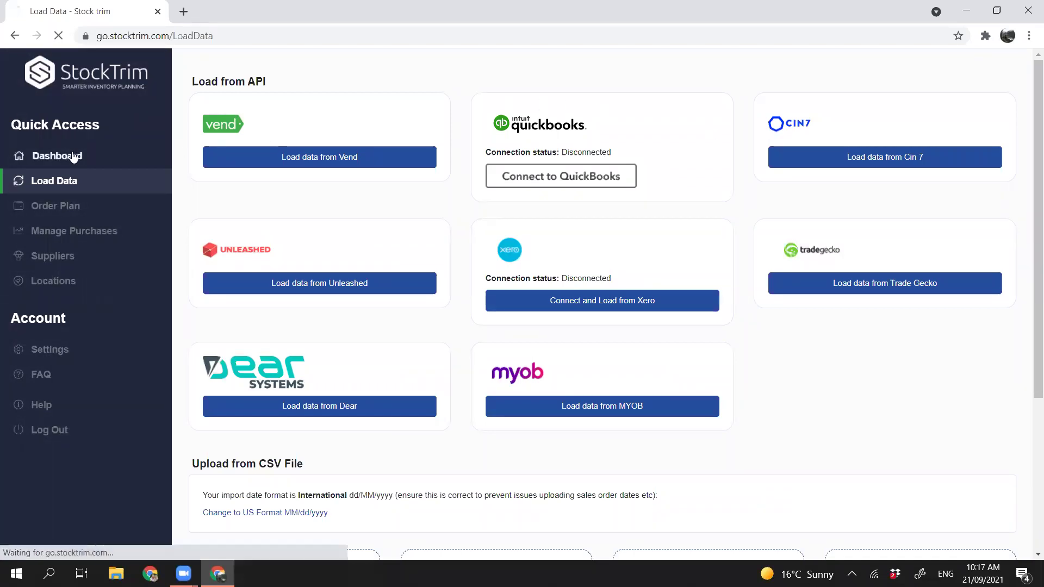